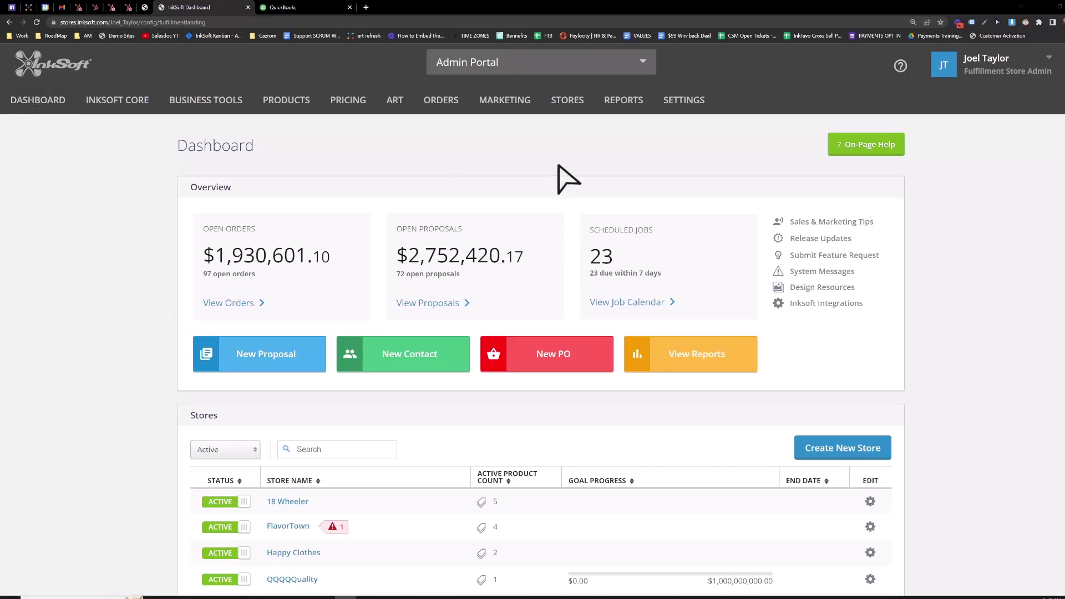
Open the QuickBooks page from the Settings > Advanced menu on the admin dashboard
mouse_move(686, 119)
mouse_move(703, 185)
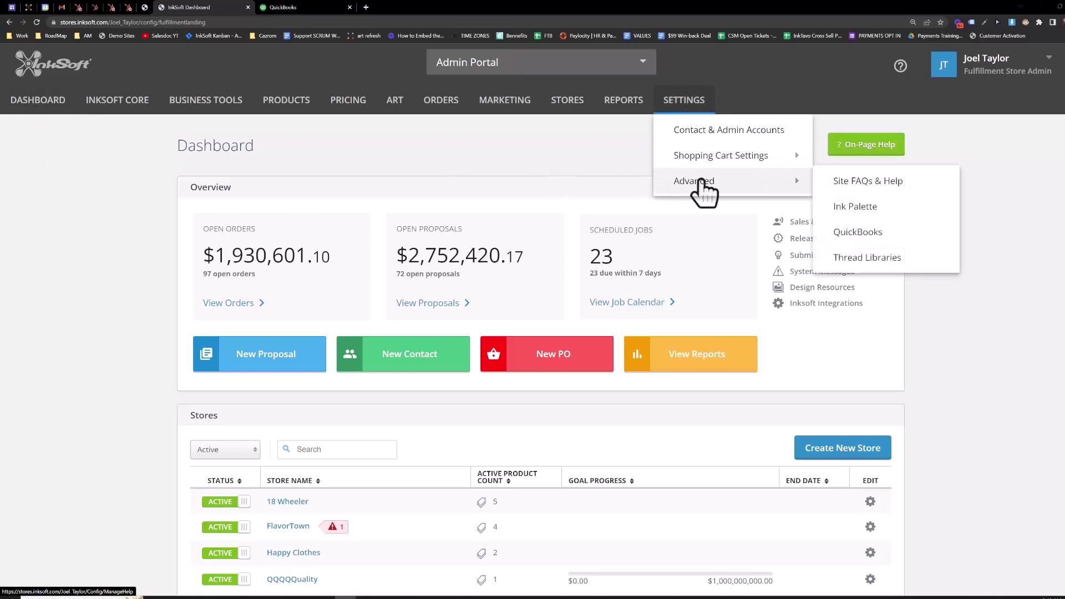
click(860, 234)
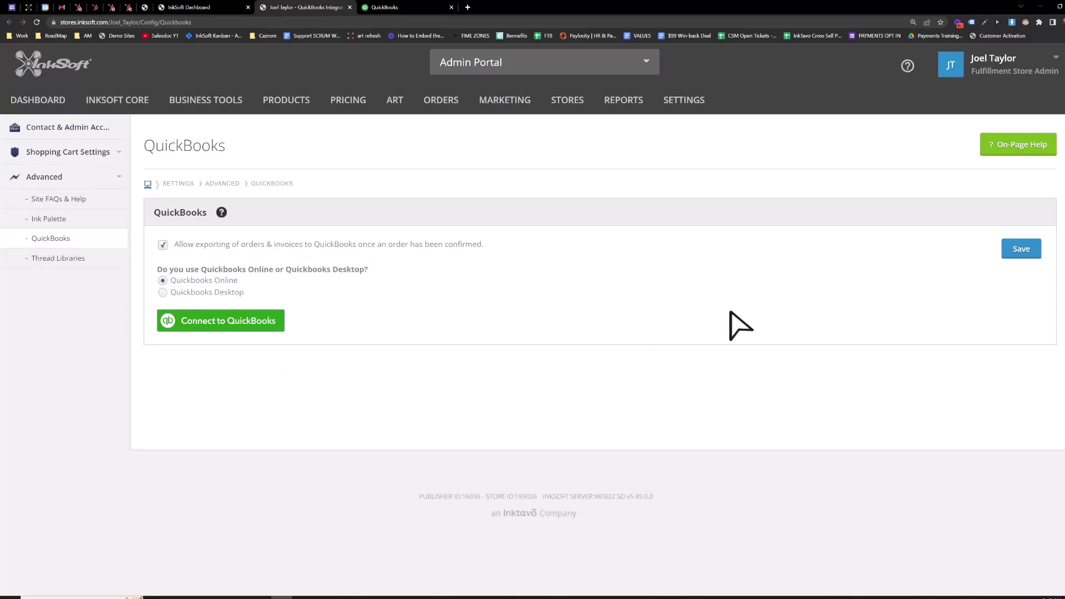
Authorize the QuickBooks Online connection and delete the QuickBooks Prefix value so it is blank
click(213, 322)
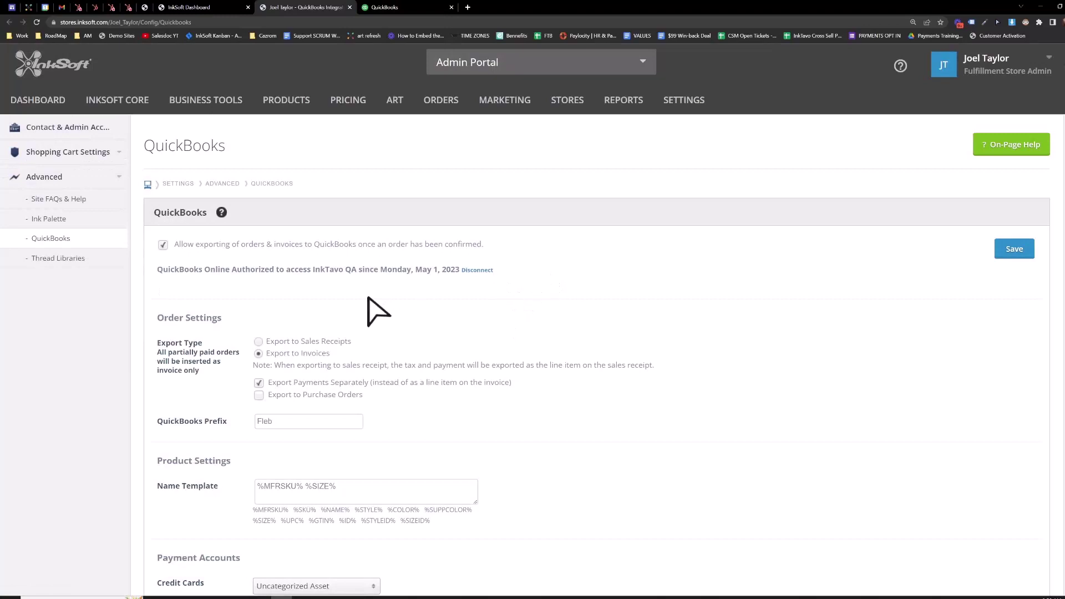
key(BackSpace)
key(BackSpace)
key(BackSpace)
key(BackSpace)
scroll(517, 384, down, 3)
scroll(527, 381, up, 2)
scroll(637, 305, down, 3)
scroll(446, 426, down, 2)
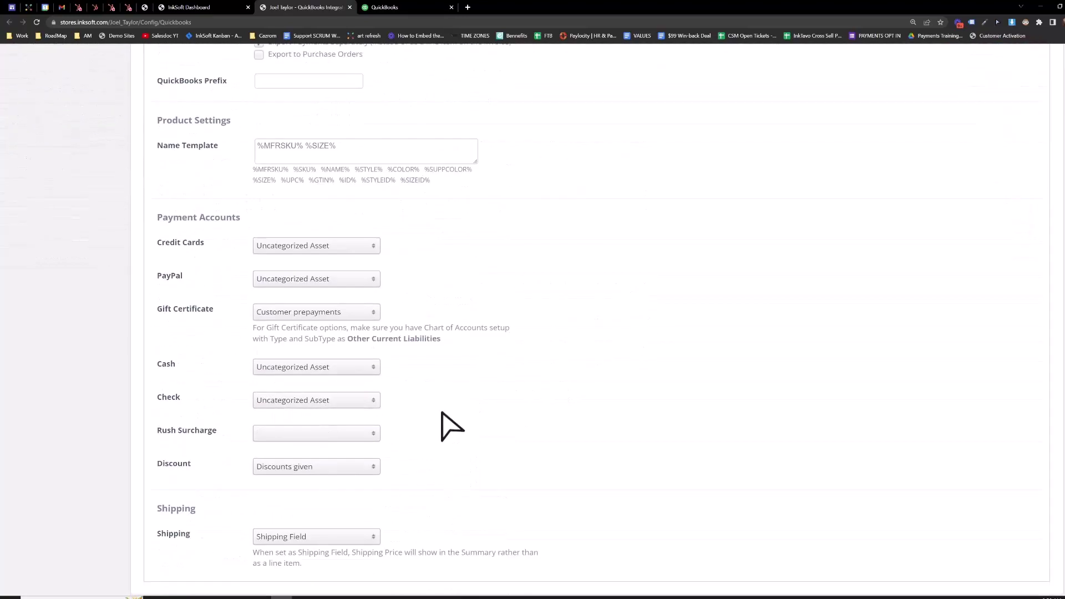
scroll(445, 430, up, 2)
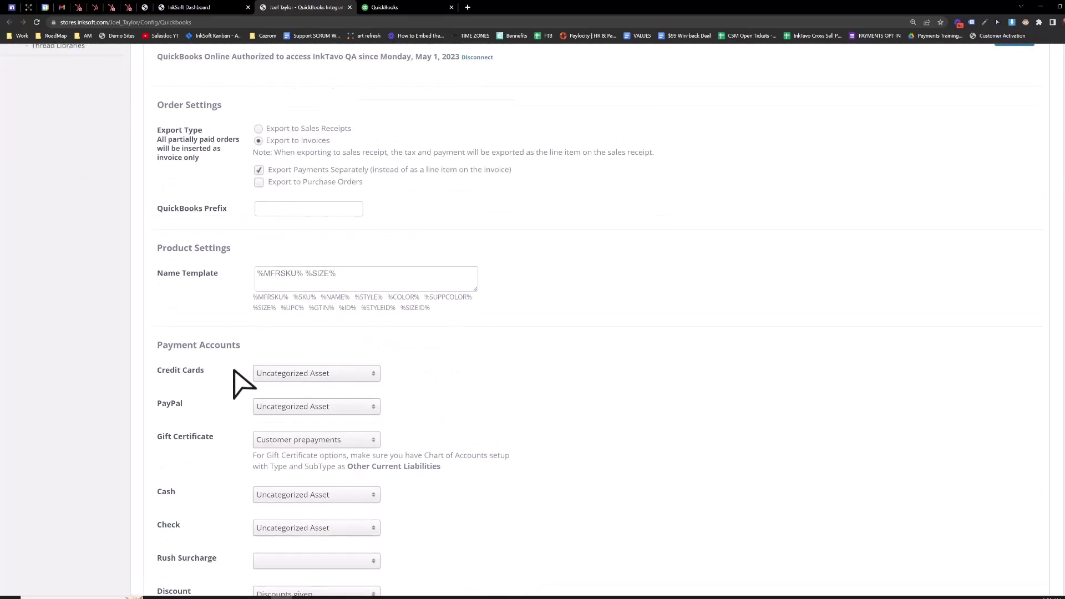
In QuickBooks Online, bring up and reload the Chart of Accounts list
click(410, 7)
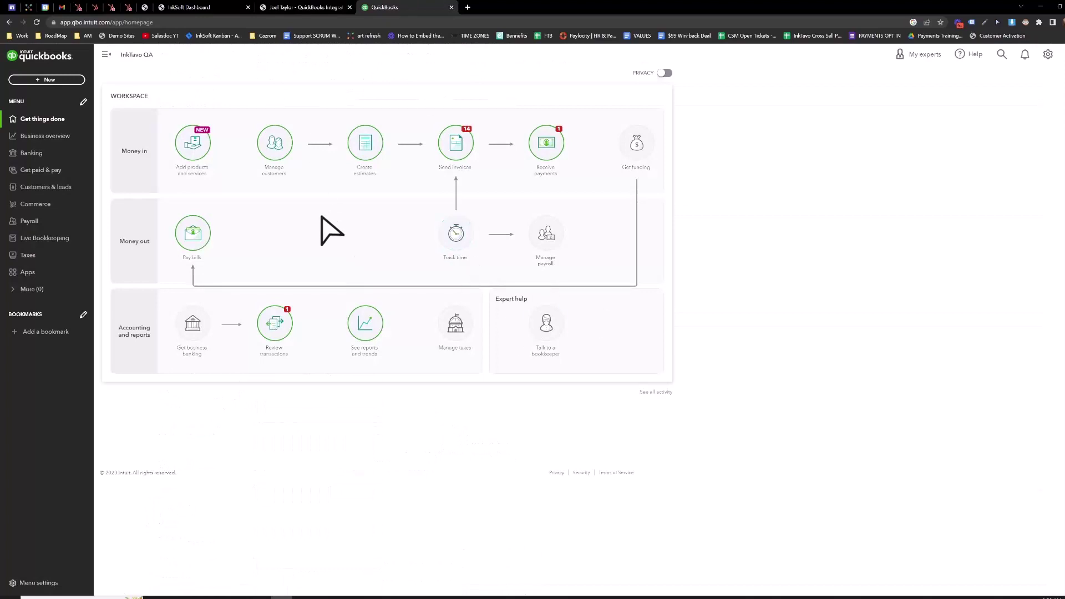
click(44, 238)
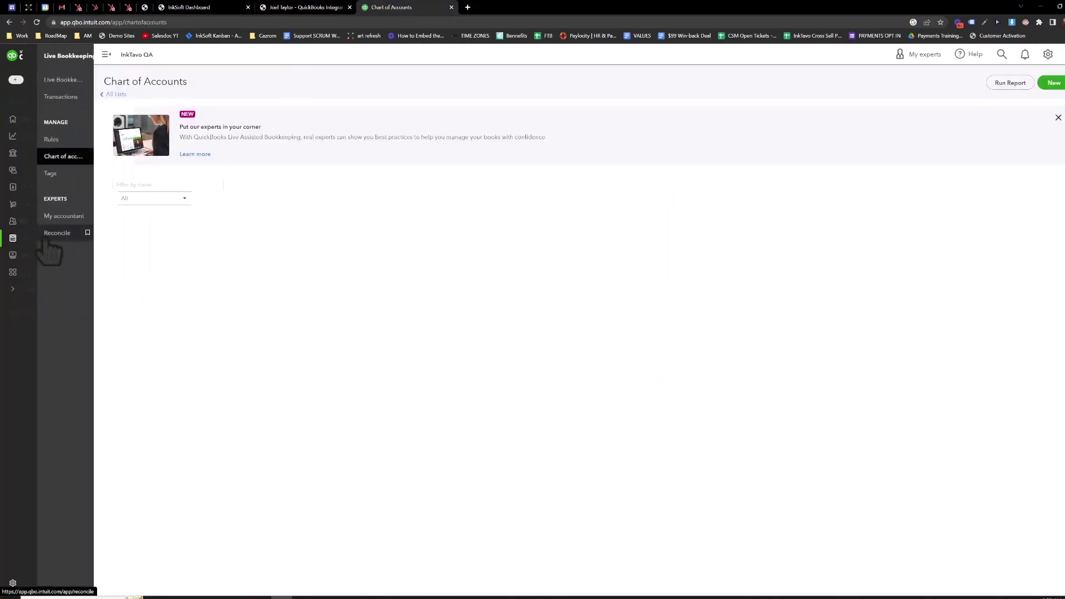
click(67, 158)
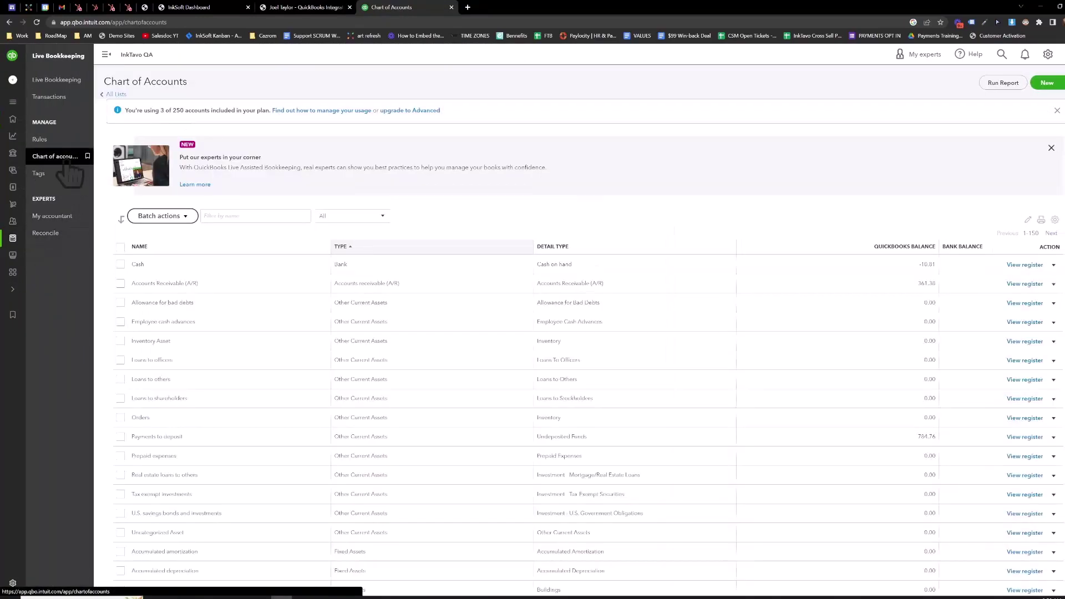
scroll(441, 308, down, 9)
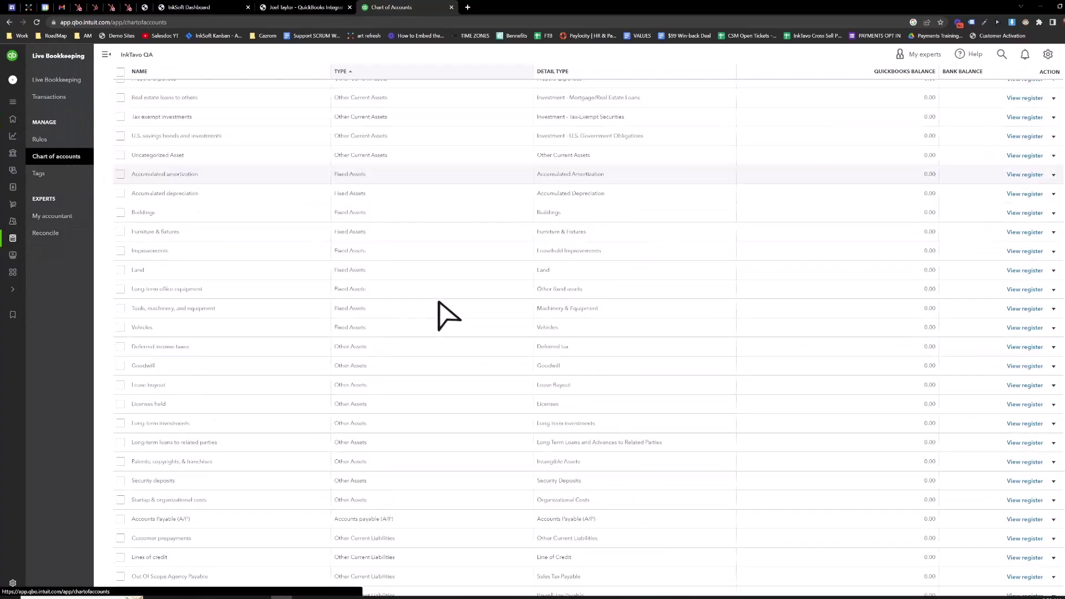
scroll(444, 316, up, 10)
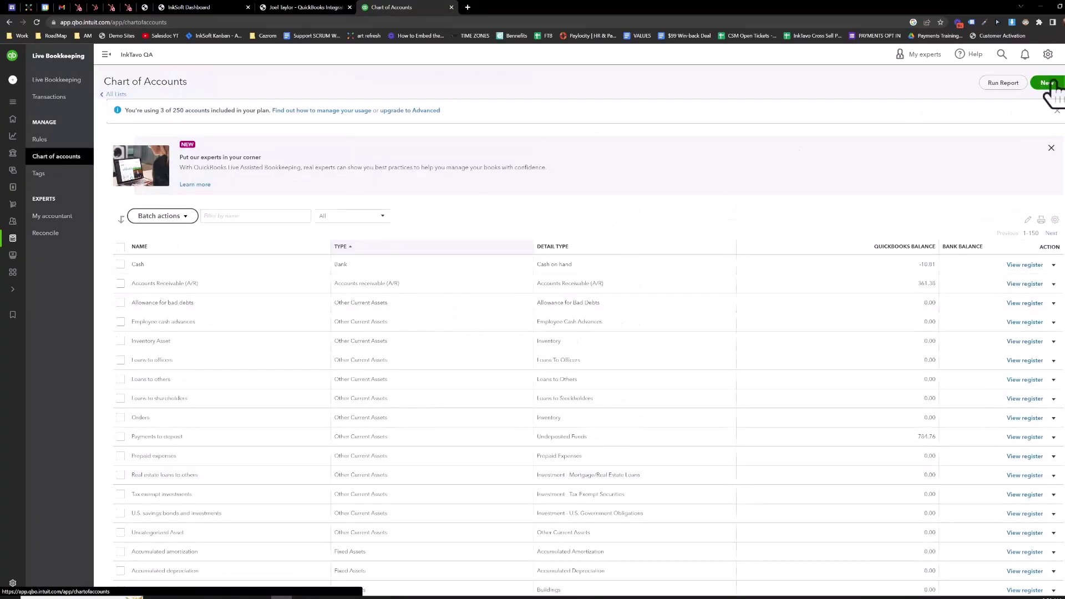
Start a new account to view the Account Type choices, then cancel it
click(1047, 84)
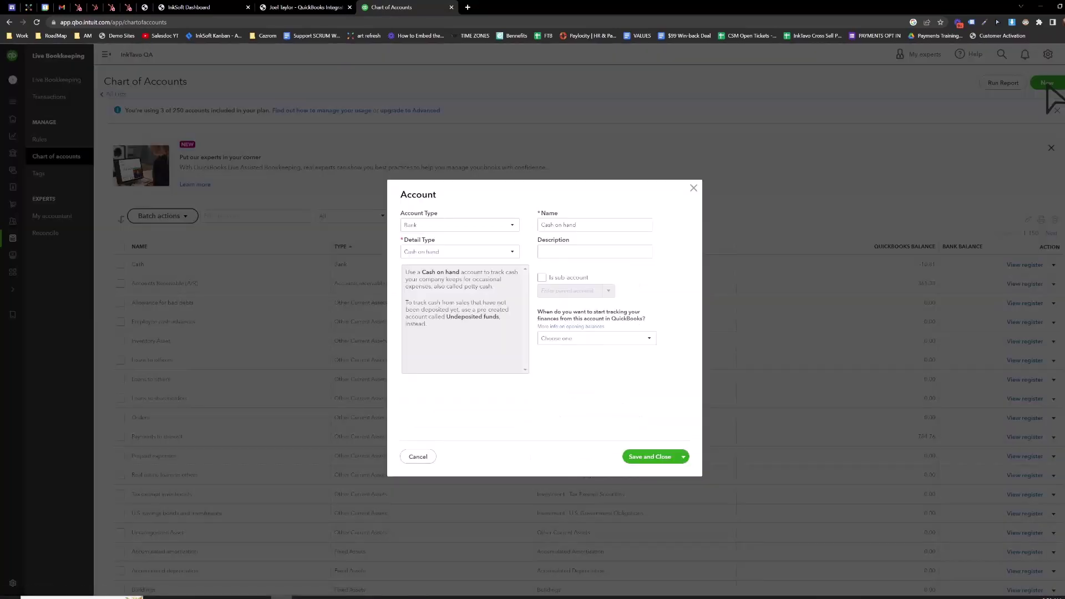
click(413, 227)
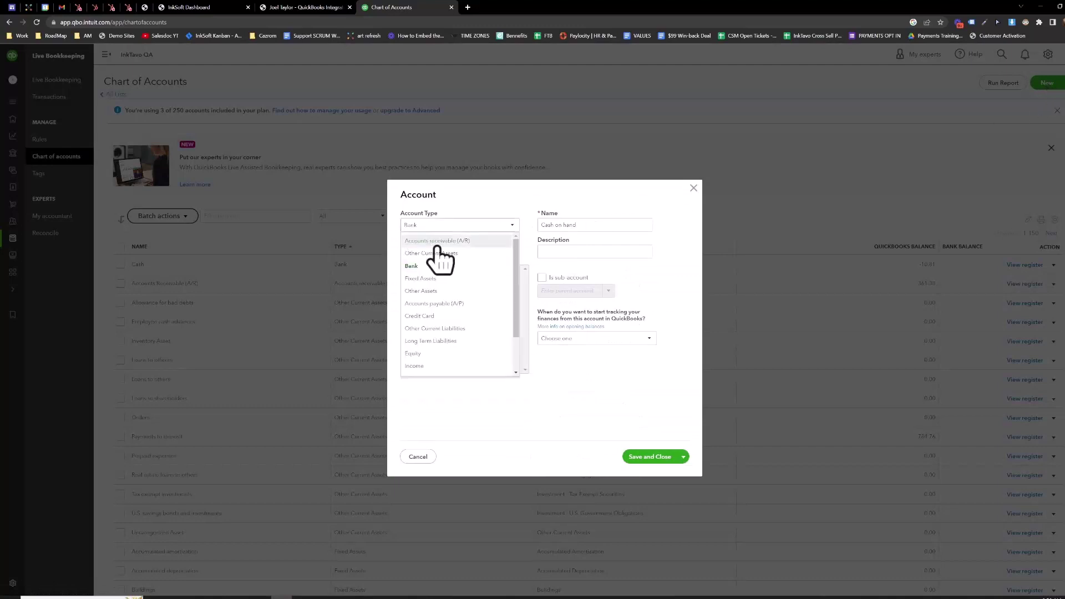
click(566, 387)
click(419, 457)
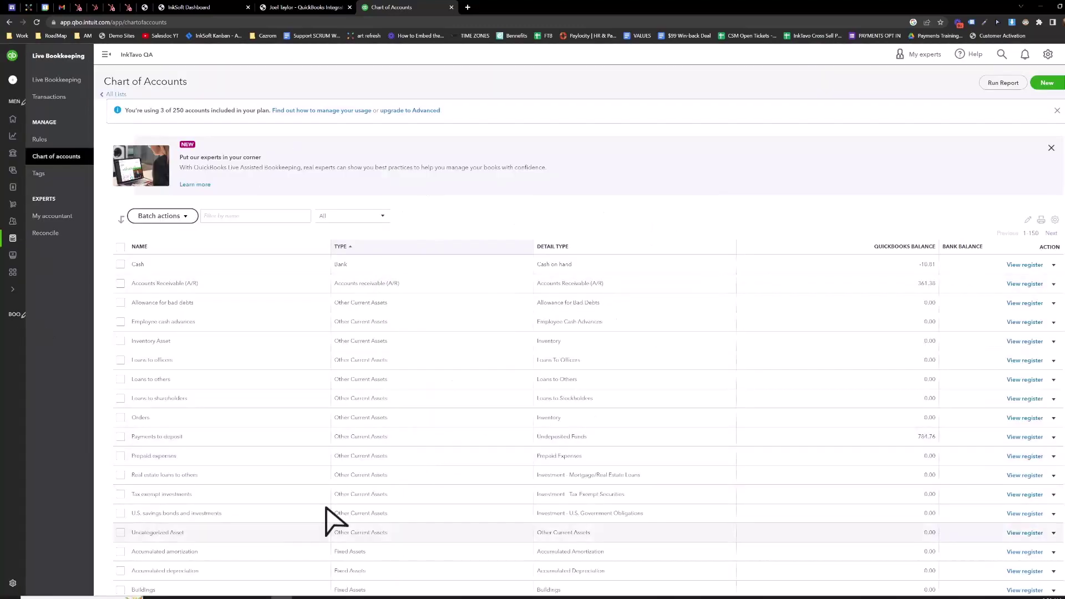
key(ctrl+shift+Tab)
scroll(476, 411, down, 3)
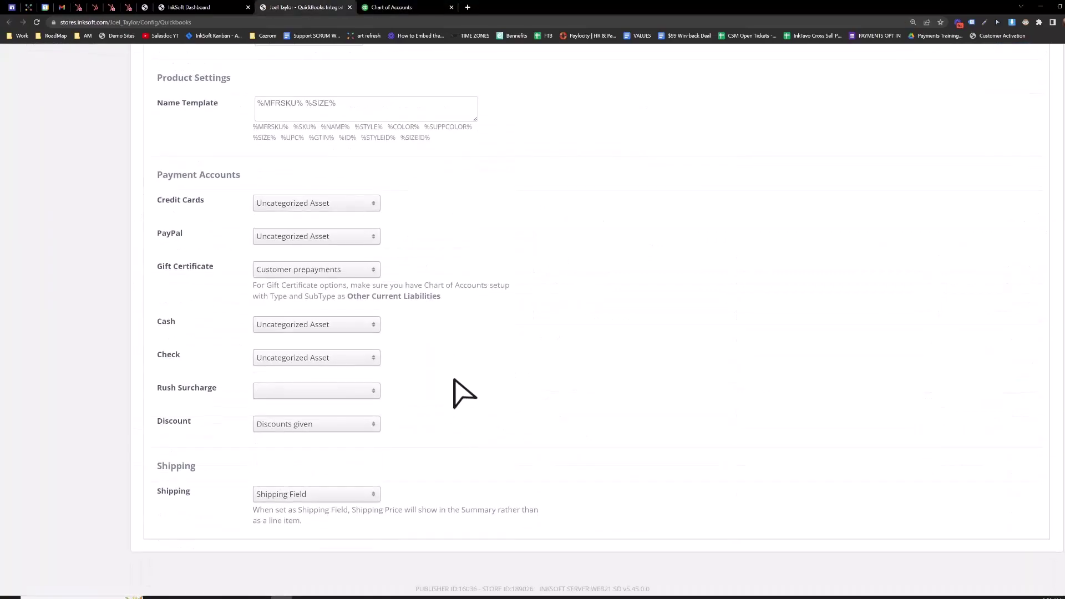
click(319, 206)
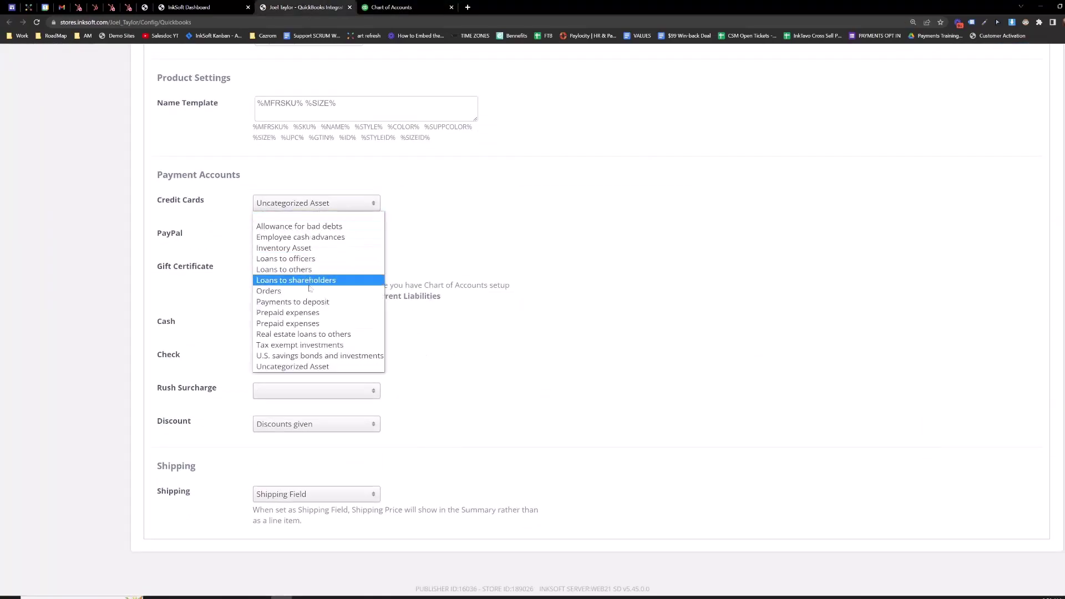
click(479, 228)
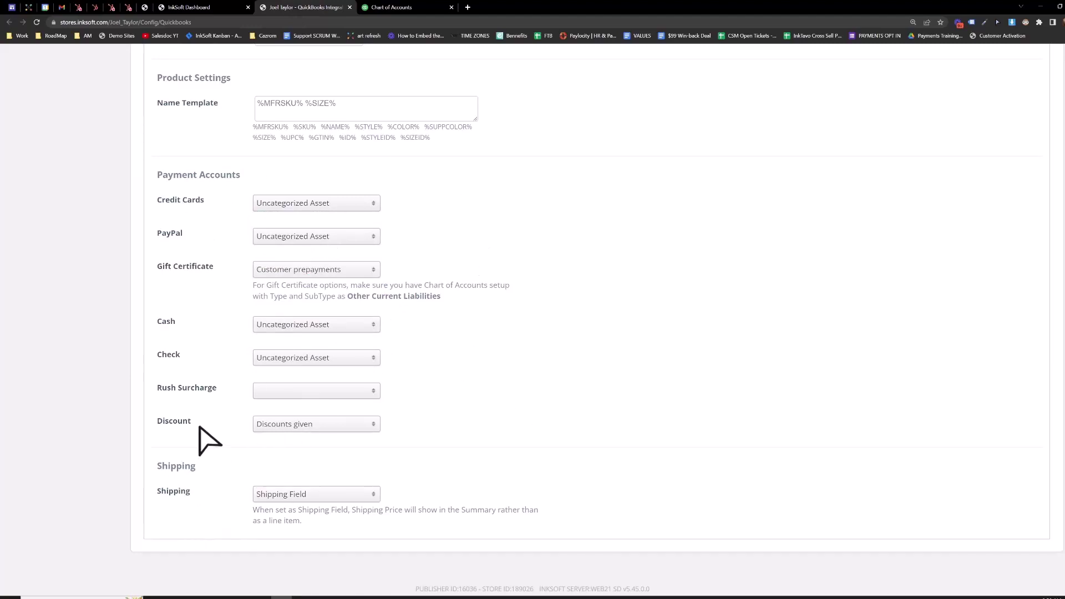
double_click(161, 421)
drag(191, 494, 161, 492)
key(ctrl+Tab)
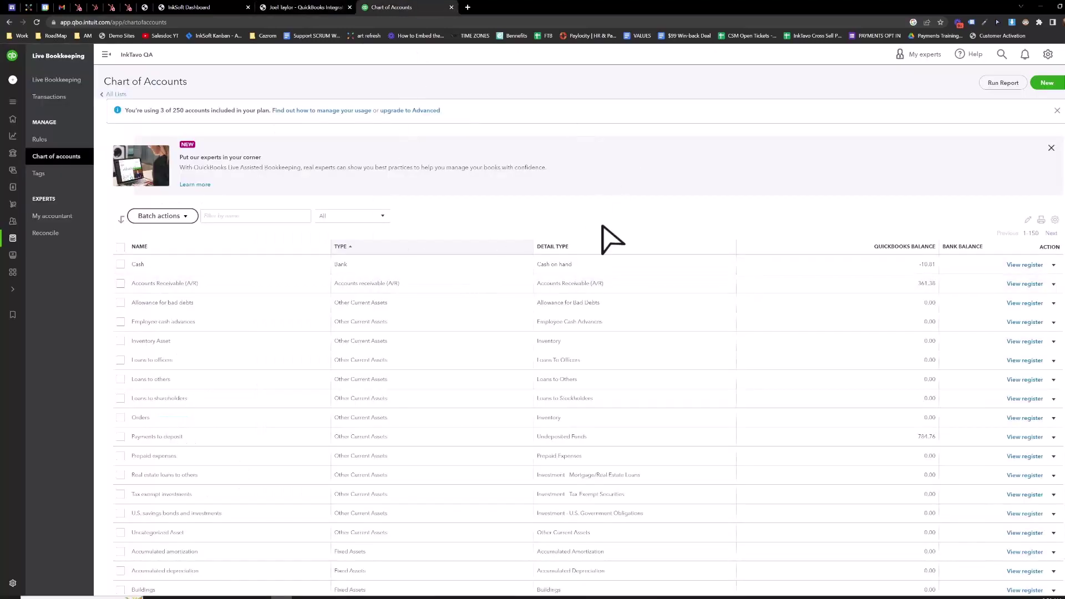
Review the sales form content under Account and Settings > Sales, then return to InkSoft
click(1048, 54)
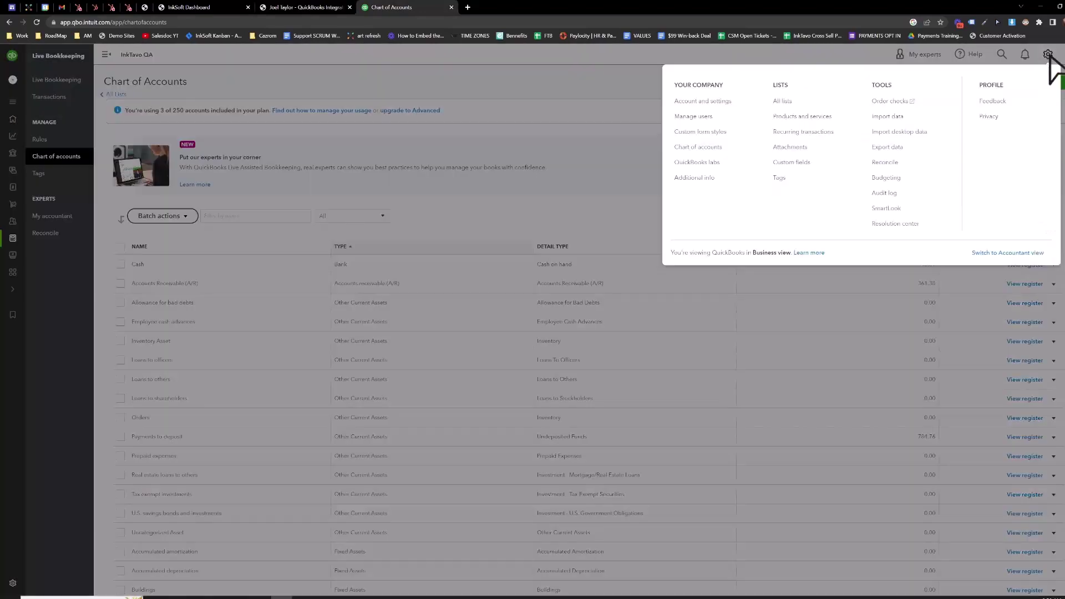
click(712, 102)
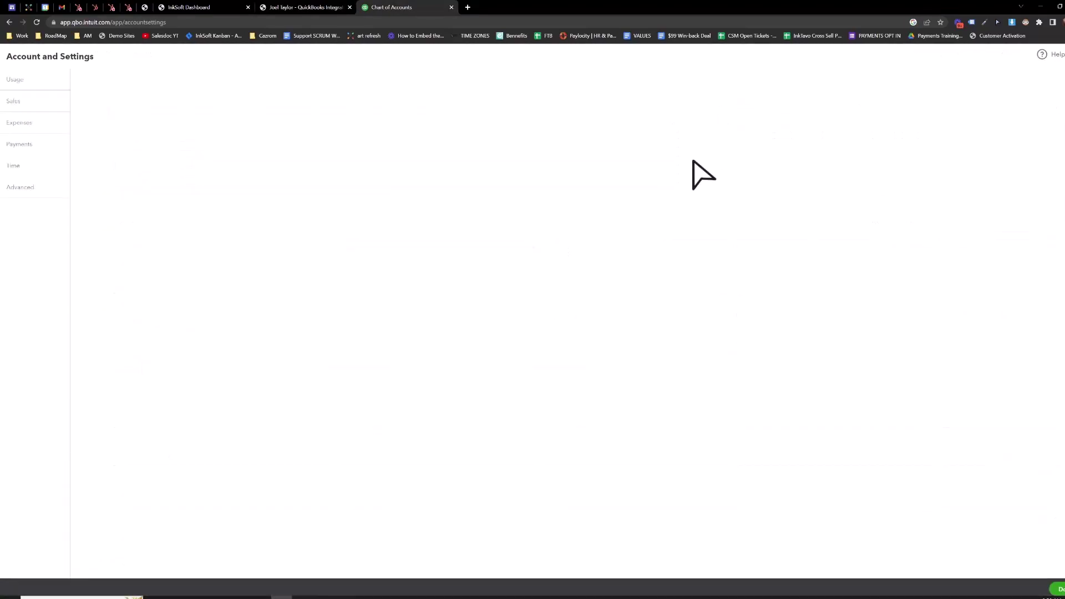
click(25, 145)
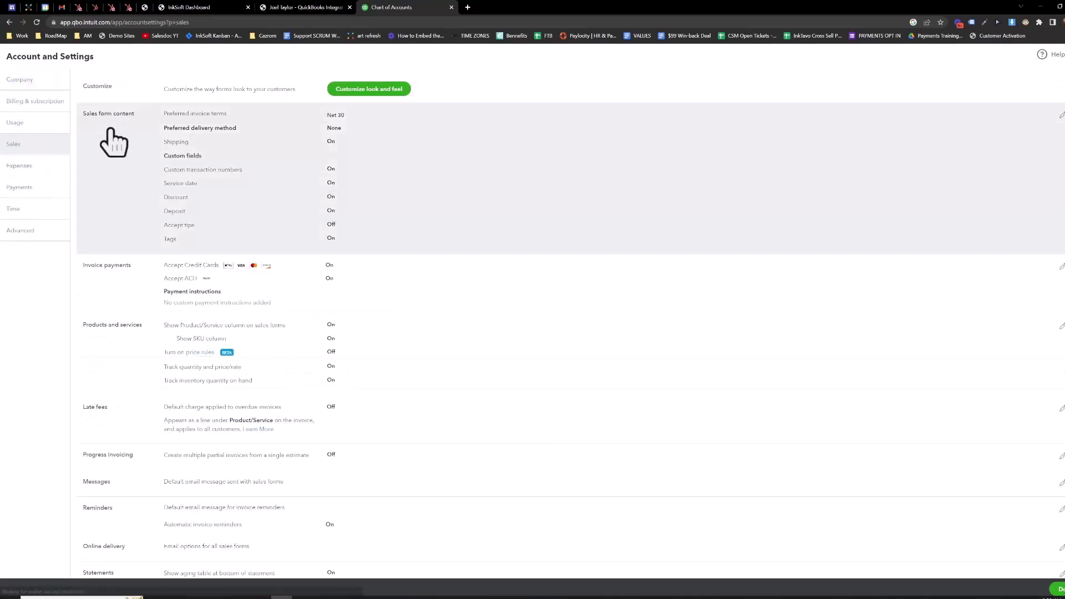
click(428, 178)
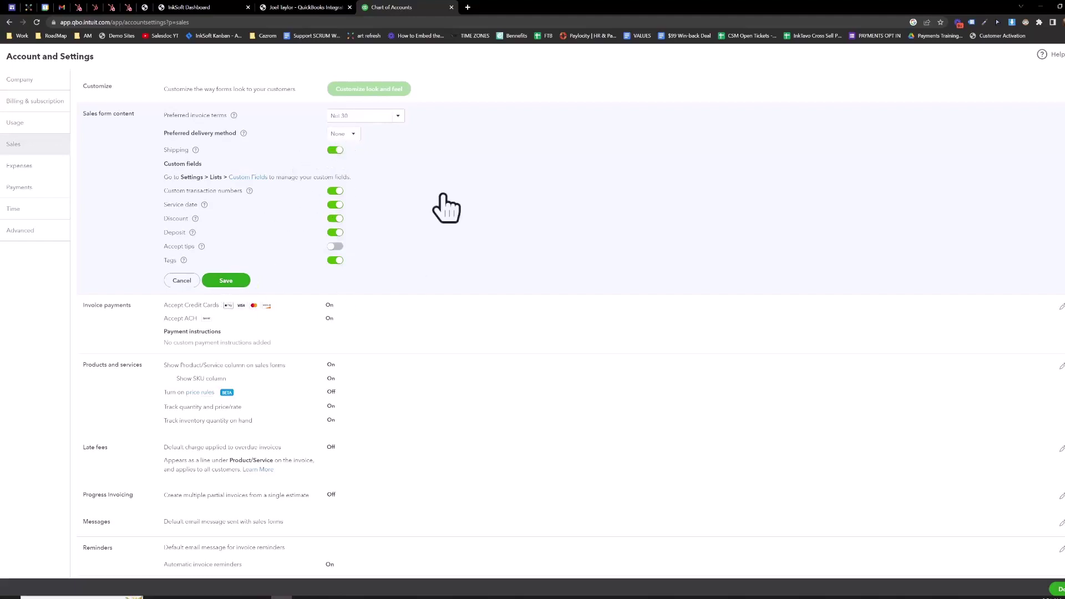
click(297, 8)
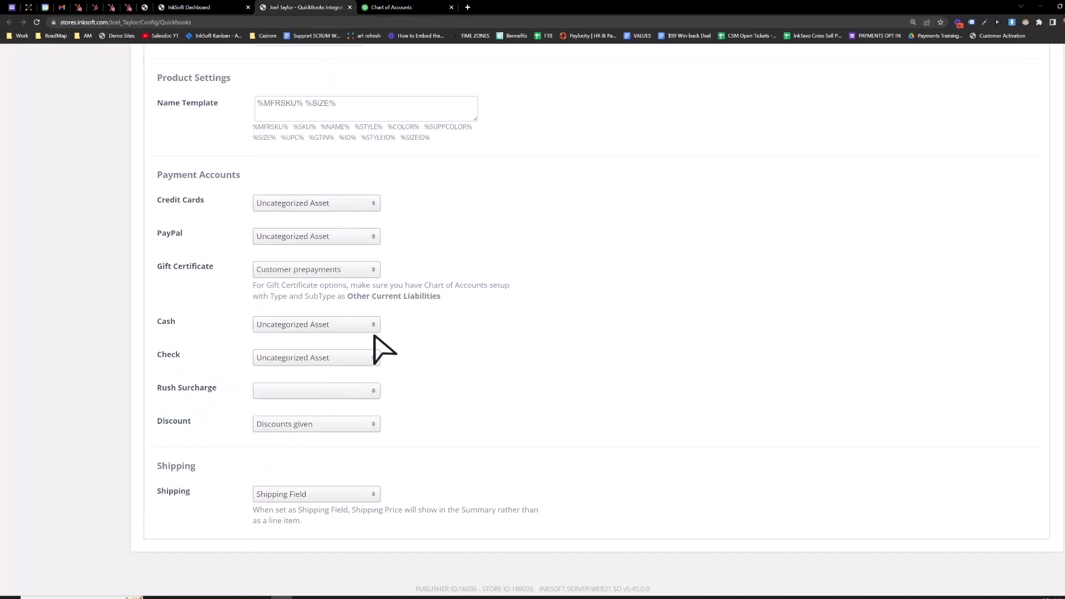
Keep the Cash payment account mapped to Uncategorized Asset and save the settings
drag(178, 324, 159, 326)
click(312, 325)
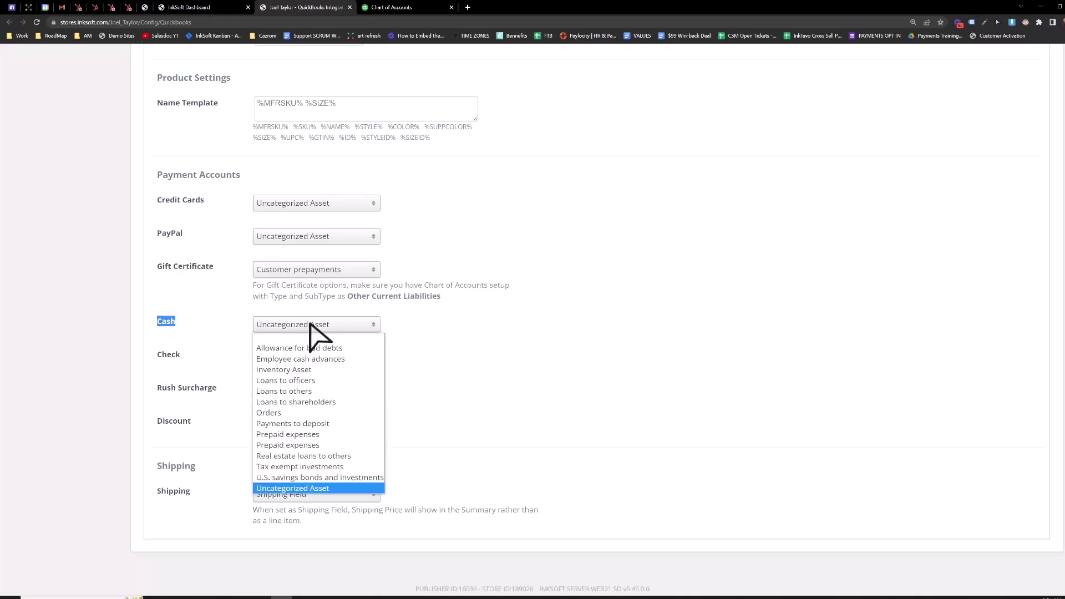
click(487, 369)
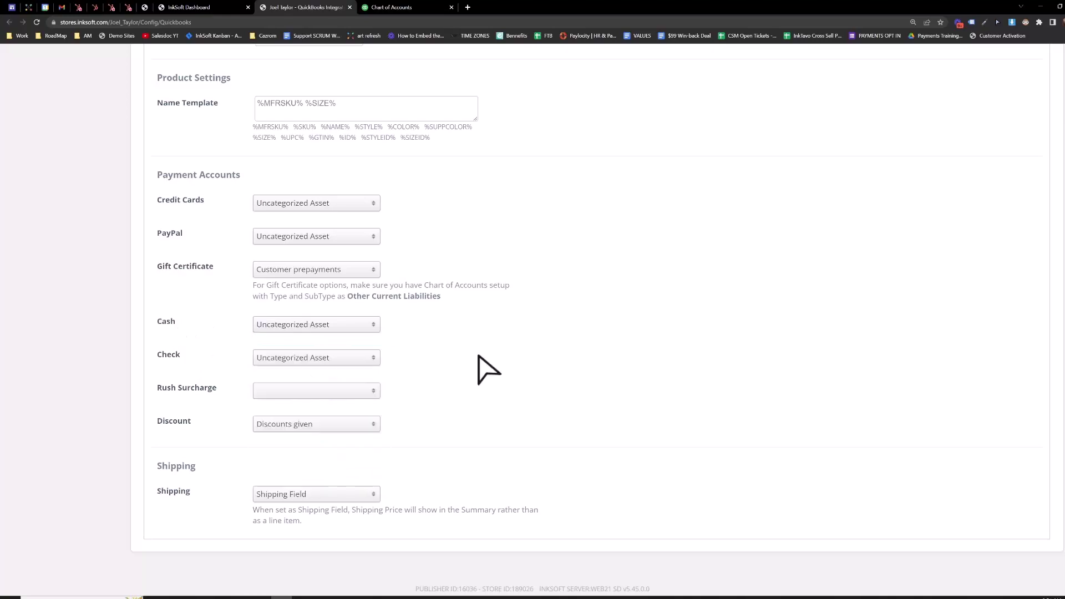
scroll(465, 473, up, 5)
click(1015, 123)
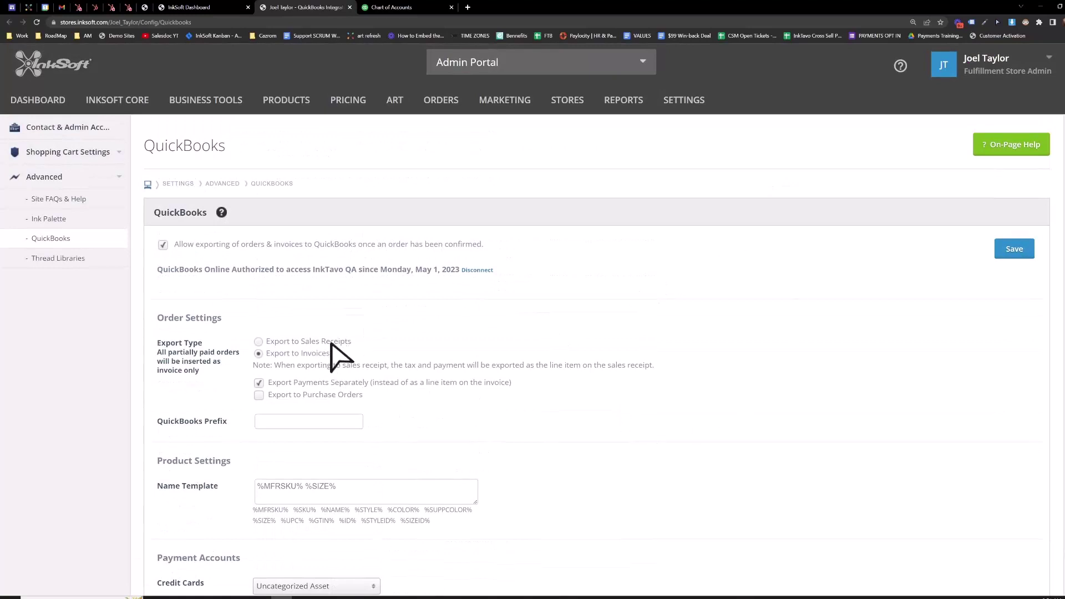
Keep Export to Invoices selected and leave Export to Purchase Orders unchecked
drag(266, 344, 530, 387)
click(400, 363)
drag(363, 395, 268, 395)
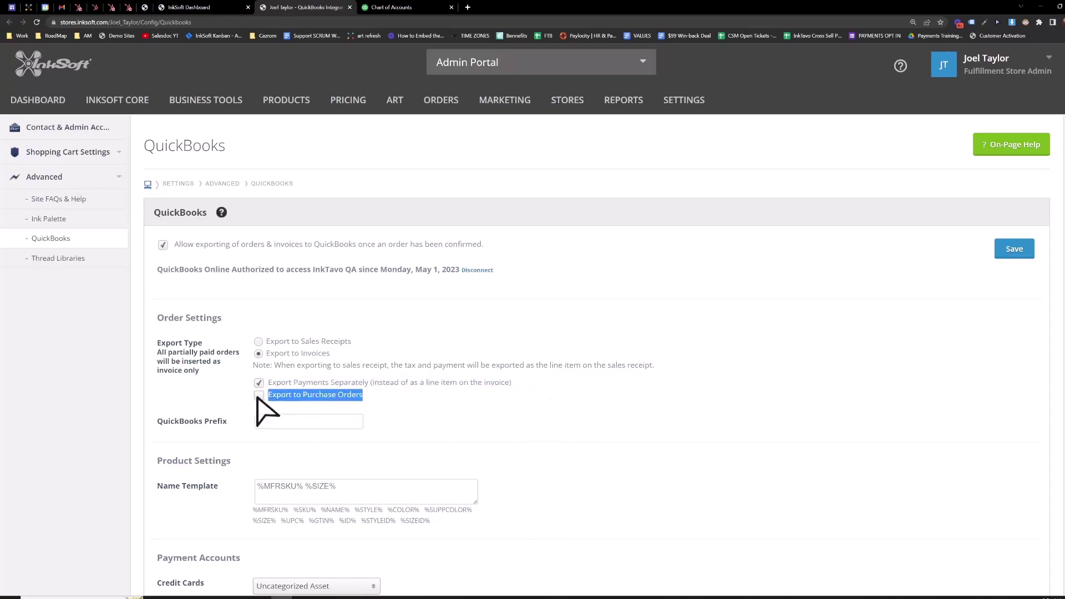
click(258, 396)
Append %NAME% so the Name Template reads %MFRSKU% %SIZE% %NAME%, then save
scroll(488, 410, down, 2)
click(227, 369)
triple_click(158, 361)
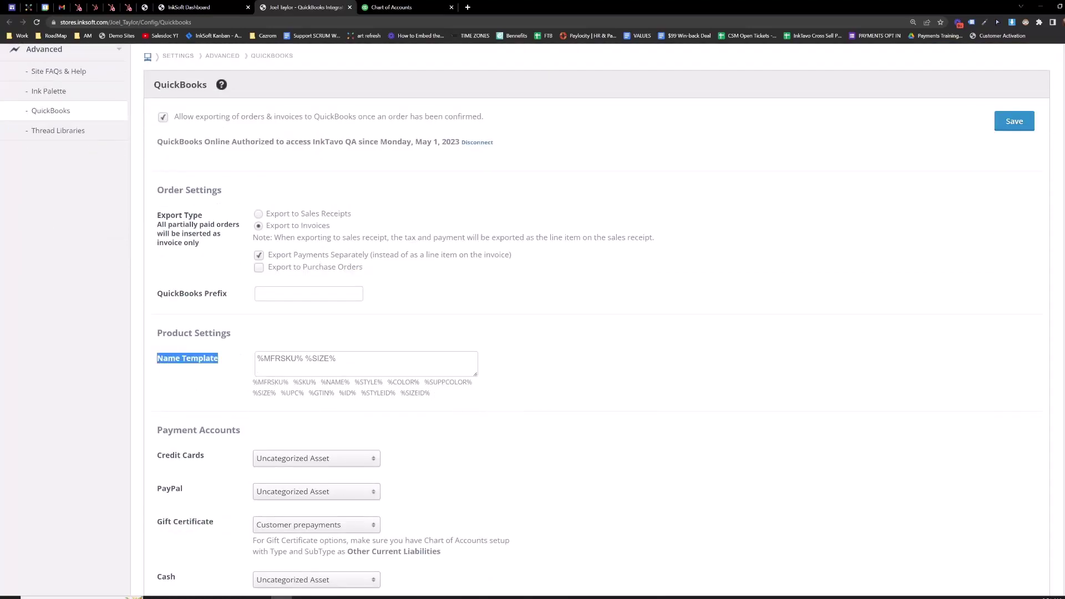
drag(304, 359, 241, 360)
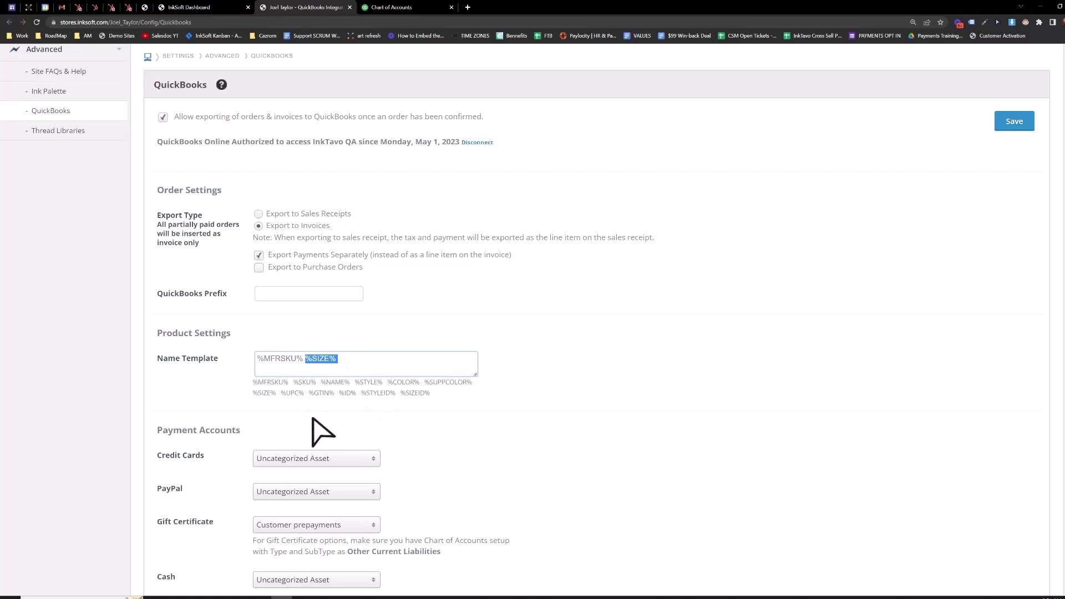
double_click(362, 383)
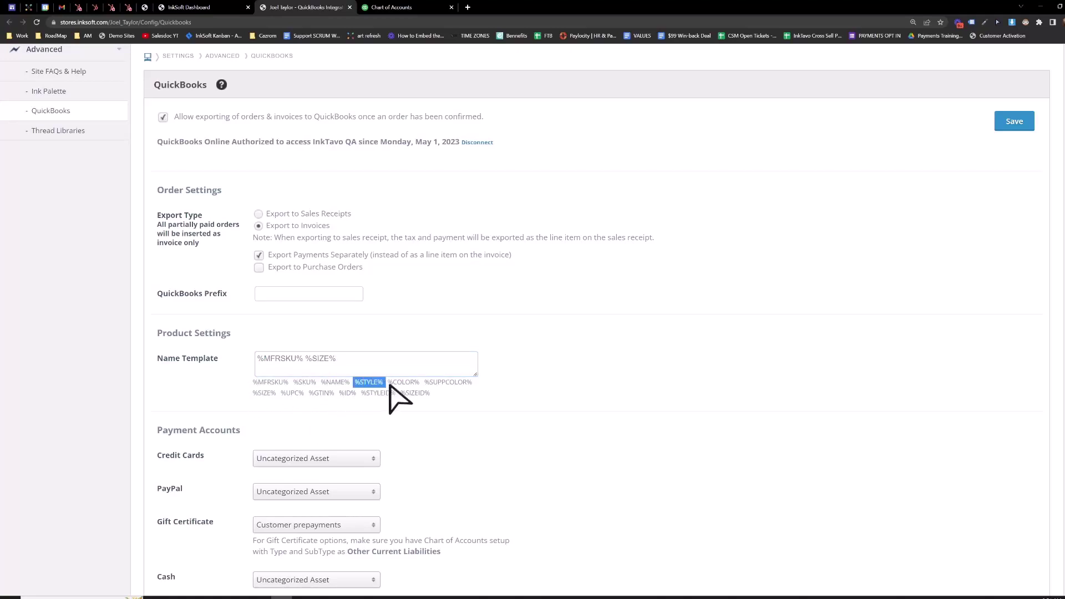
drag(389, 382, 405, 397)
click(433, 416)
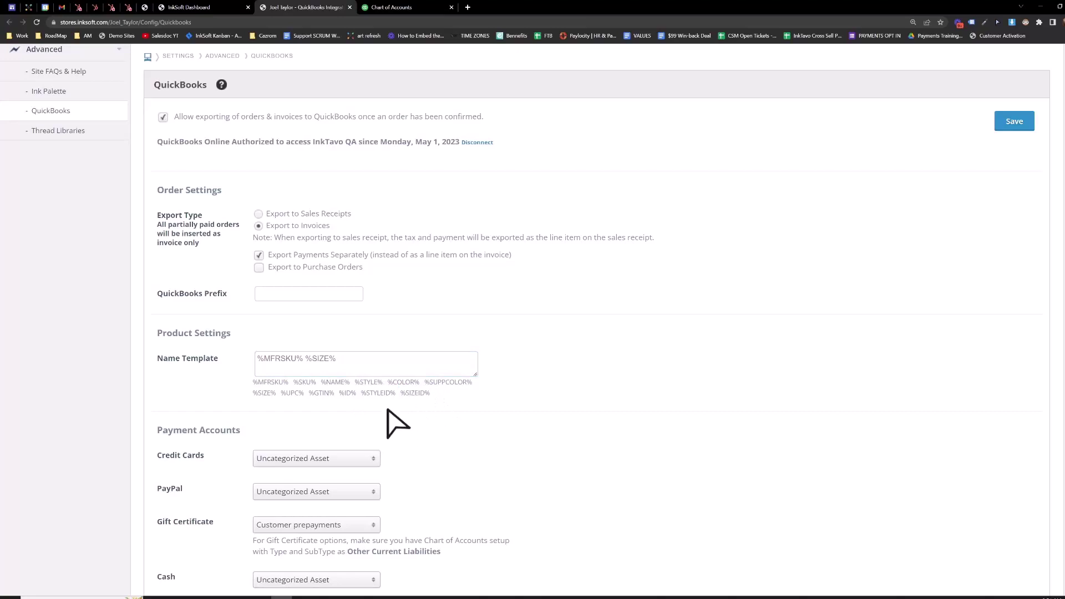
drag(340, 359, 257, 376)
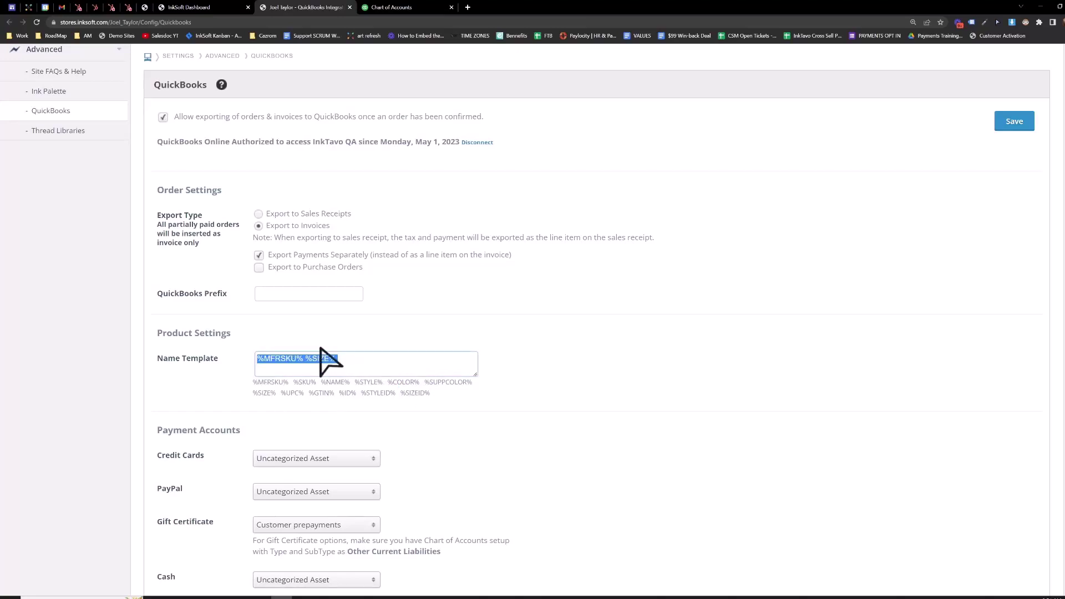
click(339, 358)
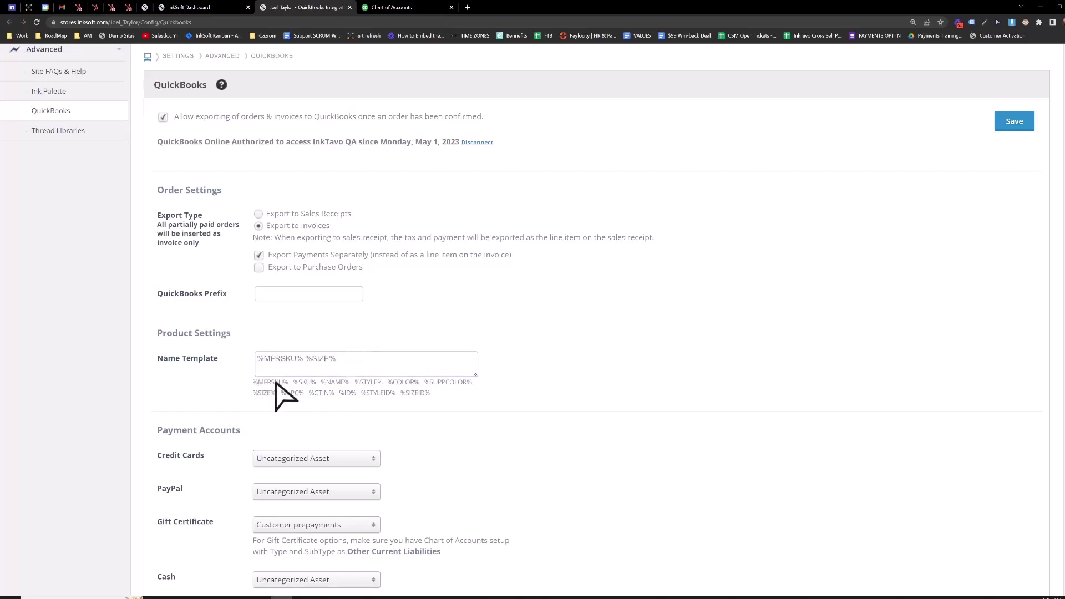
drag(254, 384, 327, 383)
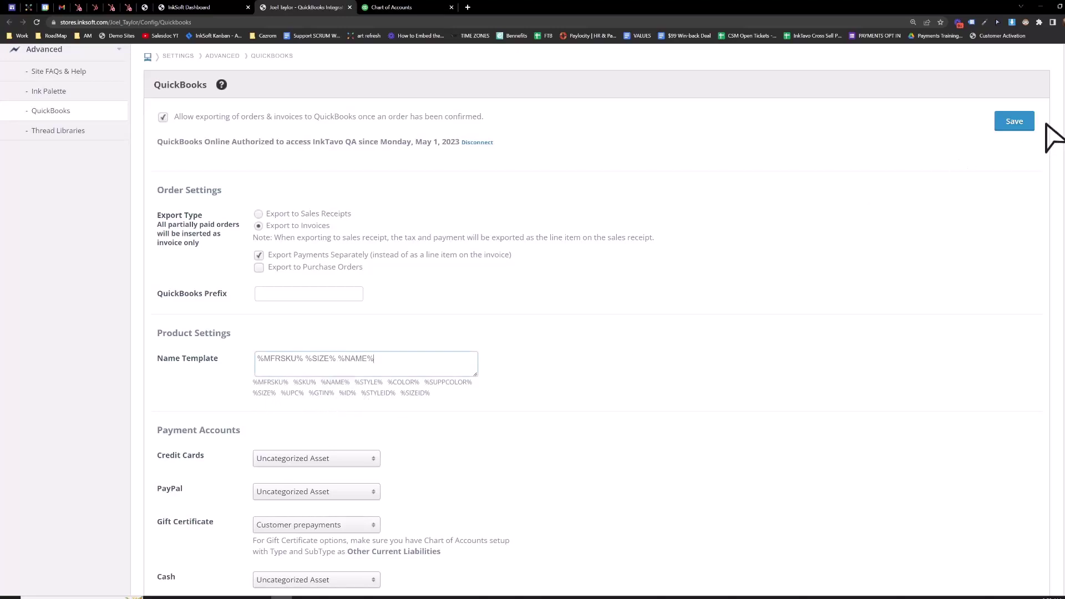
click(1013, 123)
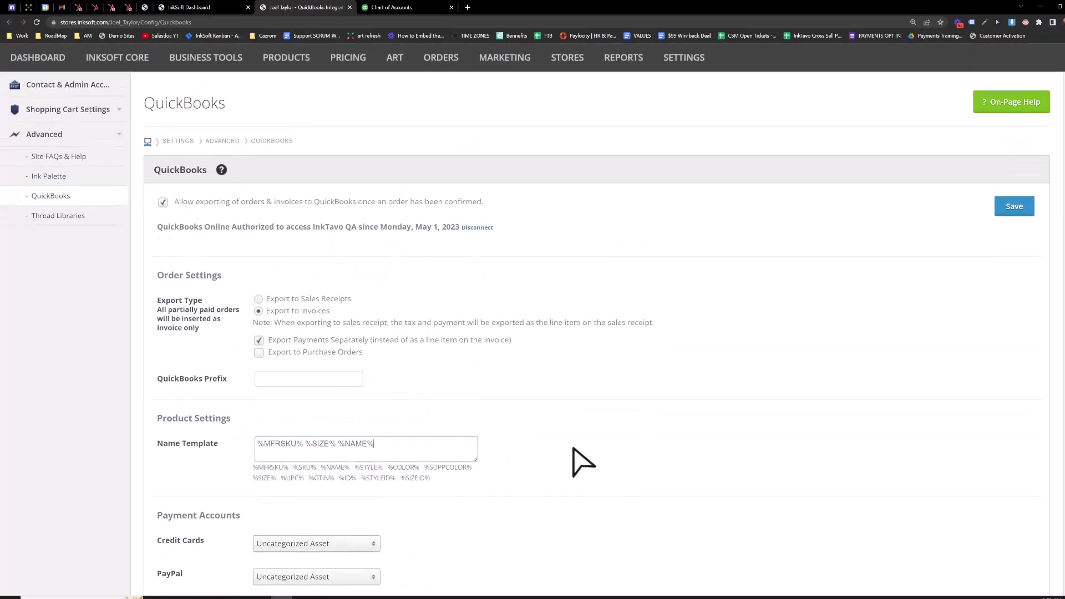
Open the Orders page in a new tab and tick the most recent open orders
scroll(542, 404, up, 1)
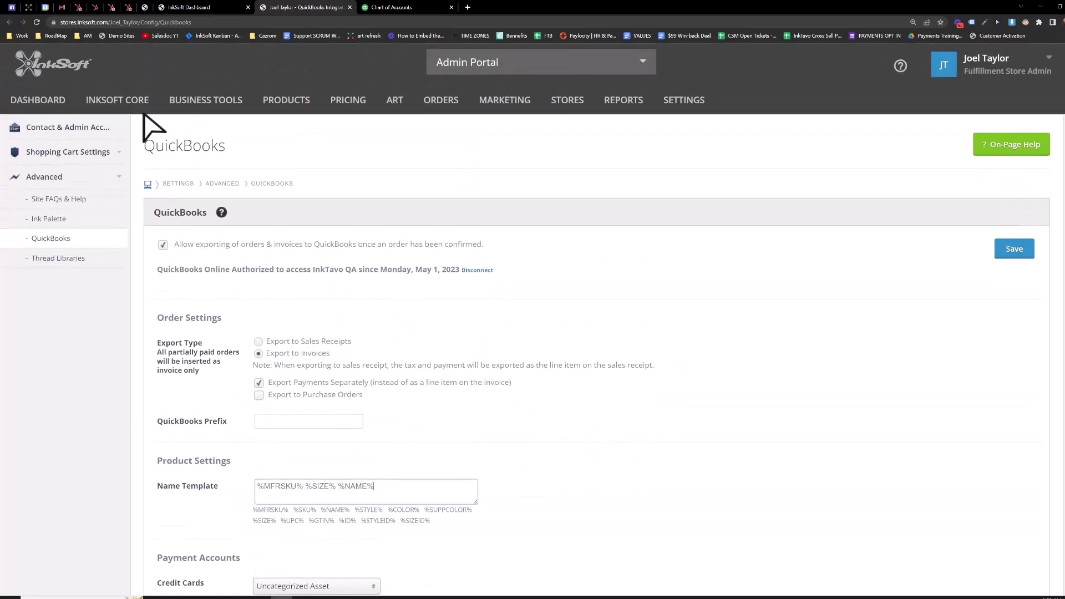
mouse_move(119, 102)
right_click(124, 134)
click(151, 139)
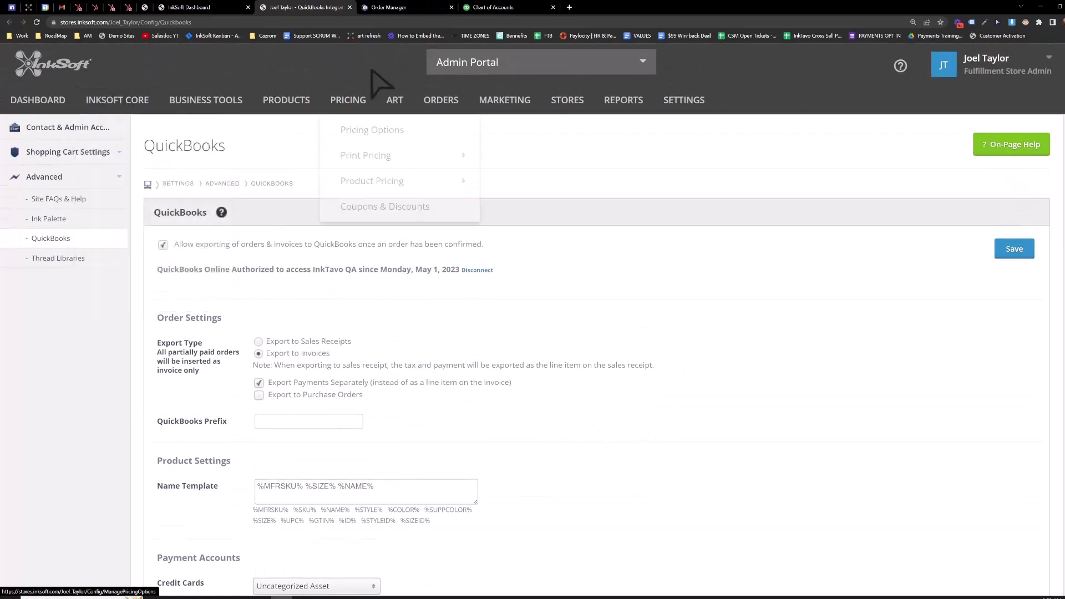
click(391, 7)
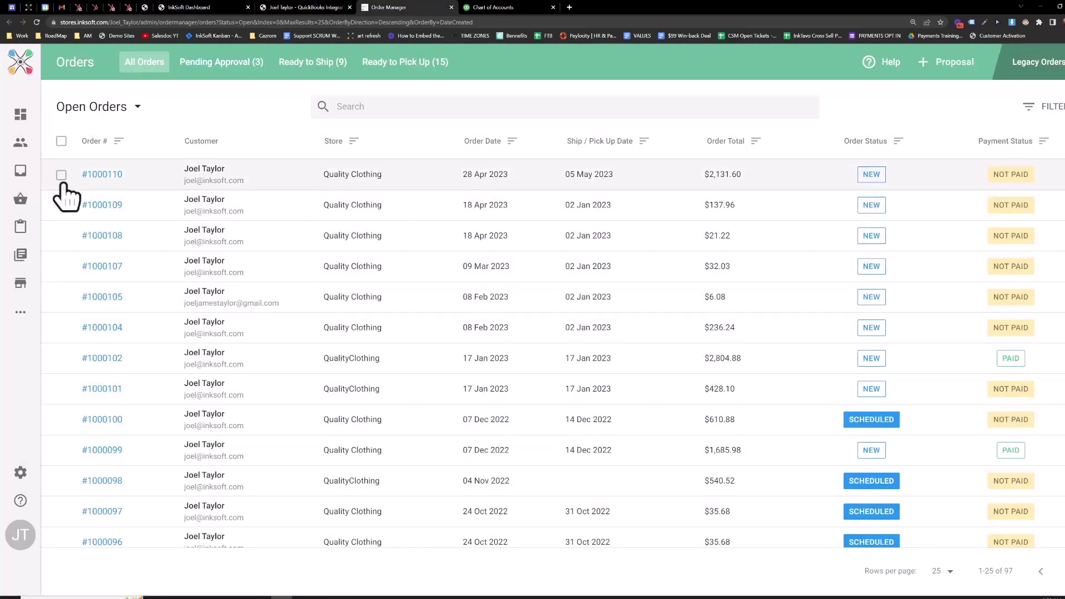
click(61, 174)
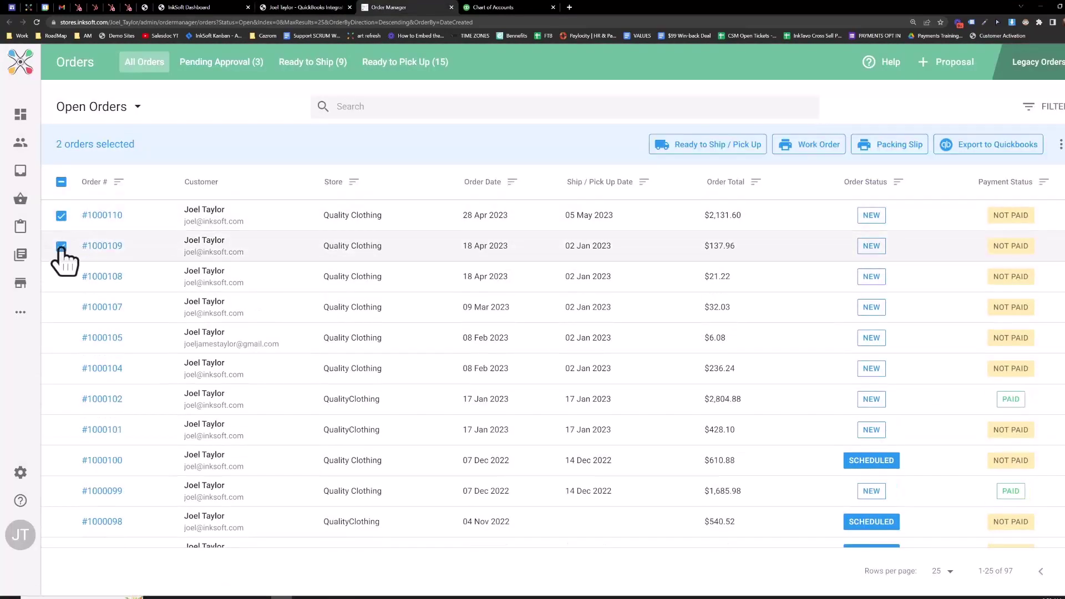
click(61, 276)
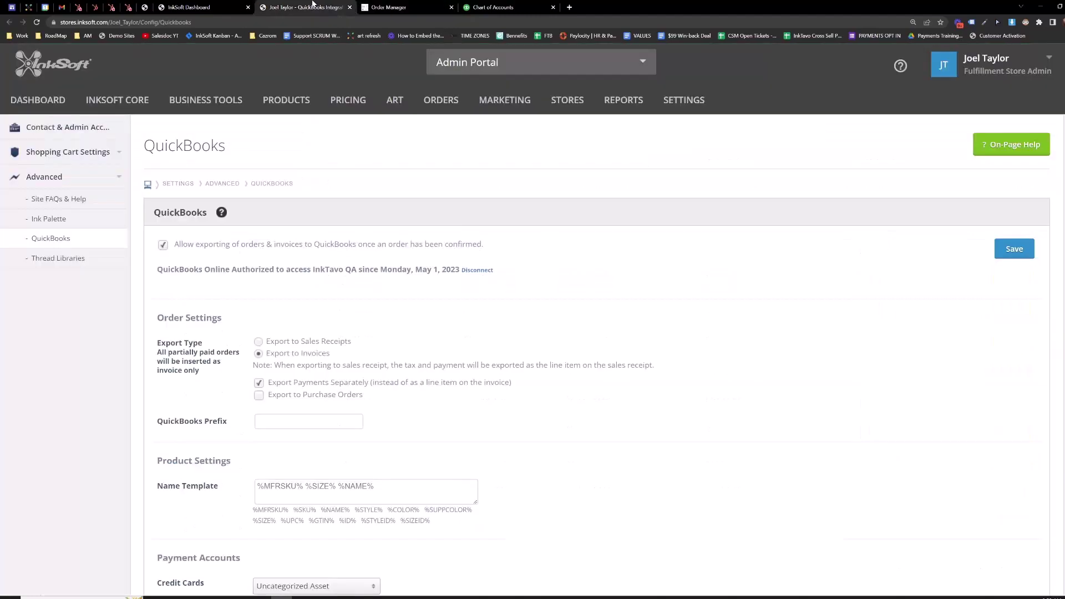
Check the saved name template and QuickBooks account settings, then return to the selected orders
click(305, 8)
drag(375, 486, 256, 486)
click(362, 468)
click(493, 7)
click(388, 8)
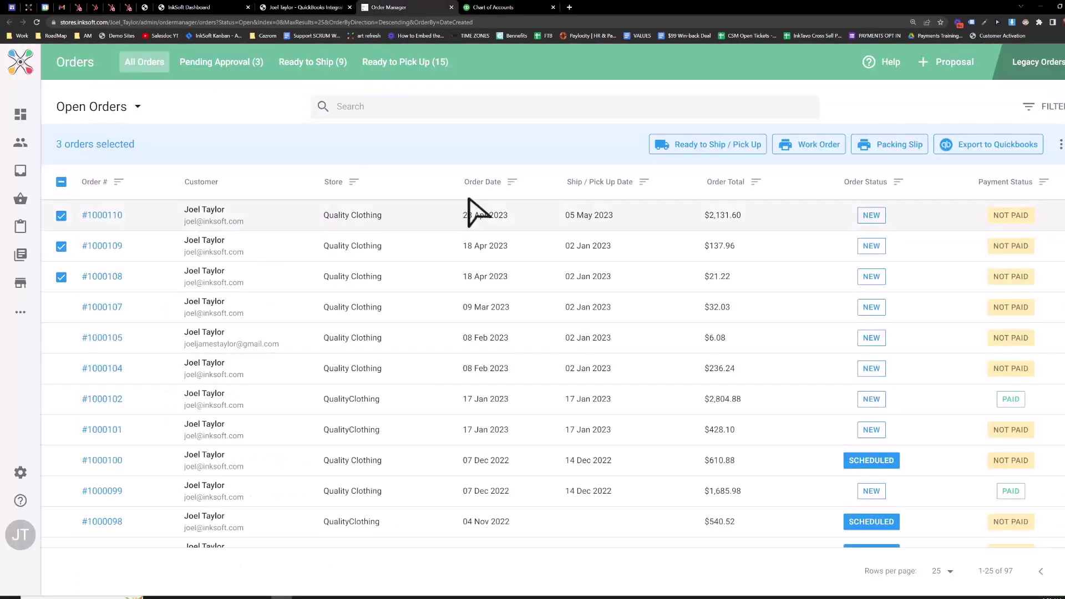